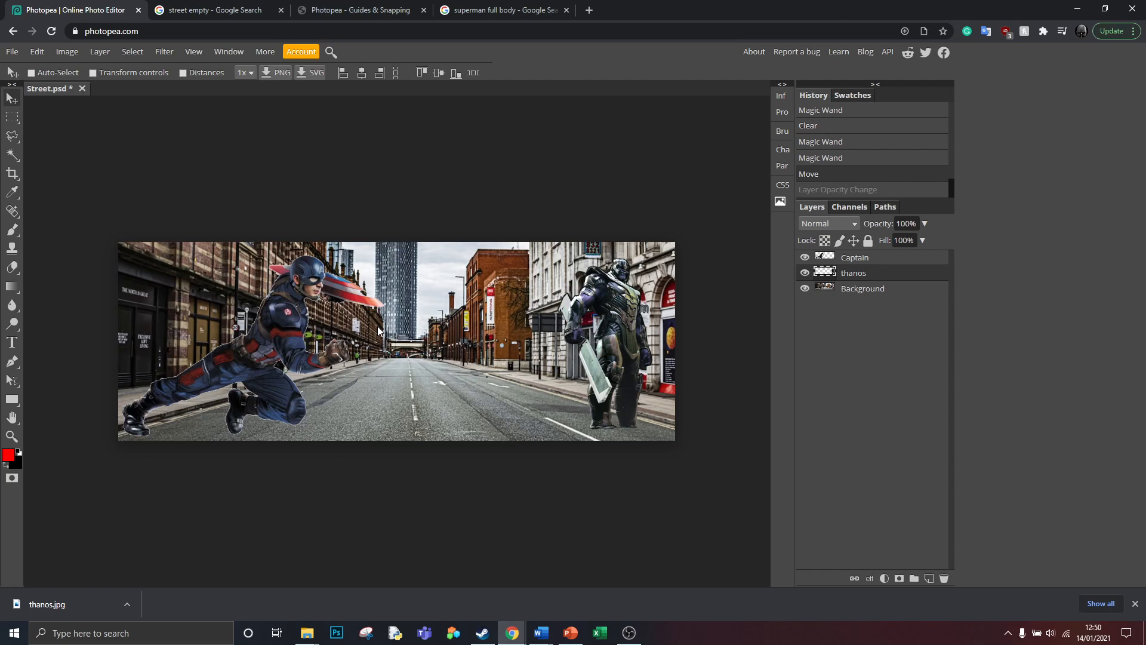
{"action": "right_click", "coordinate": [15, 135]}
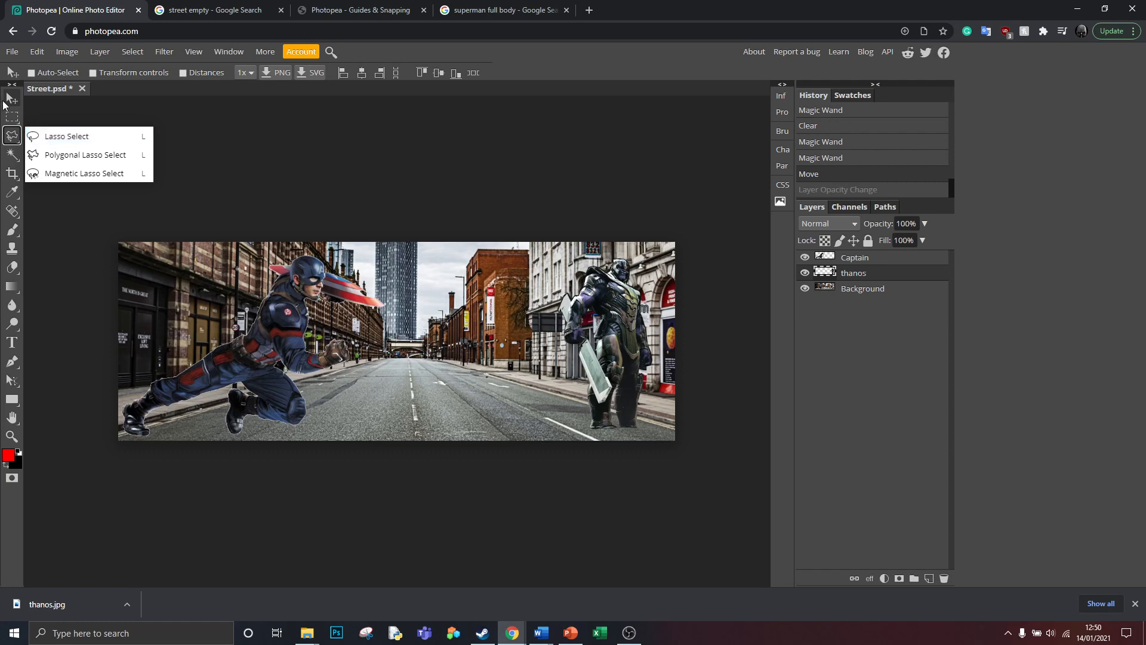
{"action": "left_click", "coordinate": [274, 169]}
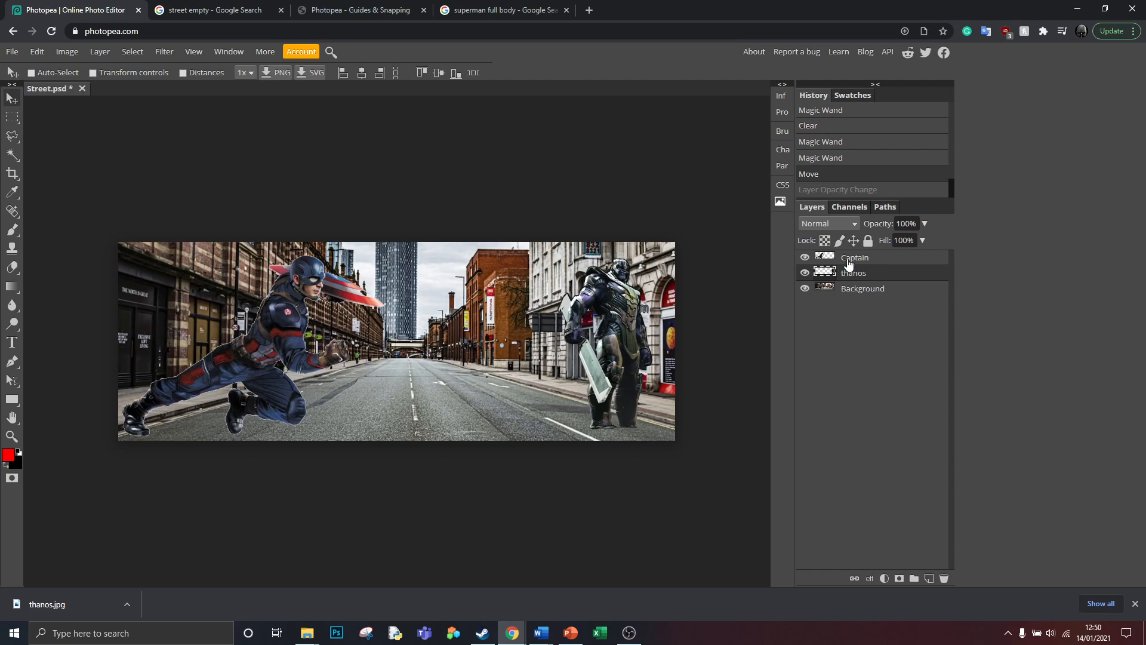
- Reposition the Captain and thanos layers on the street, shifting Captain left then back toward the centre
{"action": "left_click", "coordinate": [855, 257]}
{"action": "left_click_drag", "start_coordinate": [278, 332], "coordinate": [234, 296]}
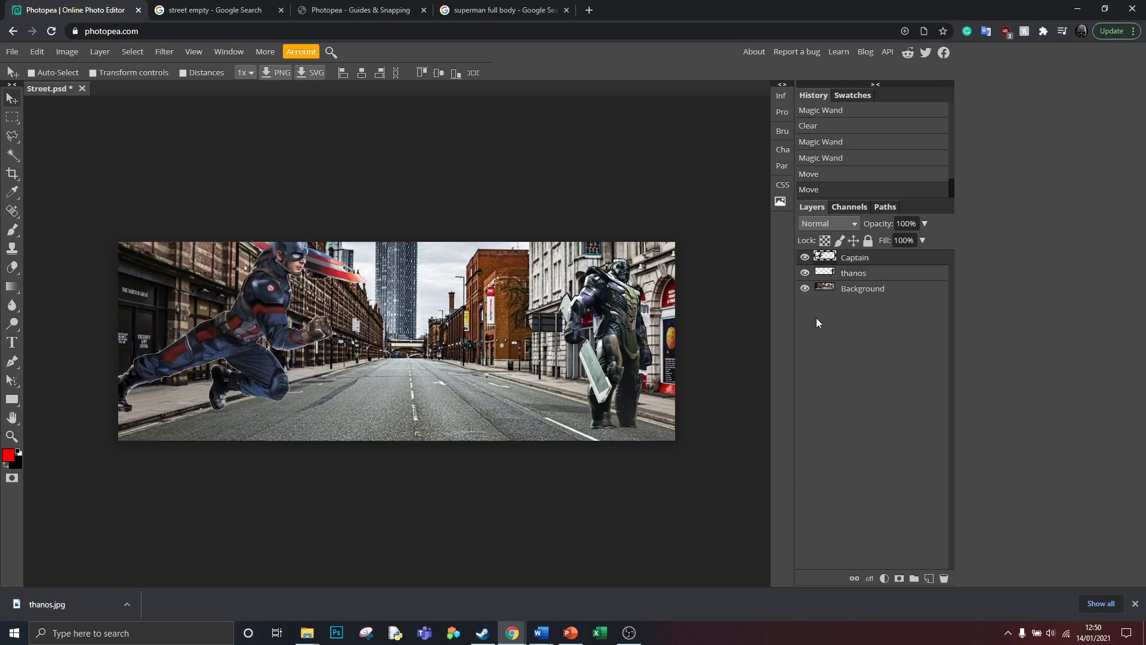
{"action": "left_click", "coordinate": [854, 273]}
{"action": "mouse_move", "coordinate": [608, 310]}
{"action": "left_mouse_down"}
{"action": "mouse_move", "coordinate": [617, 310]}
{"action": "mouse_move", "coordinate": [598, 308]}
{"action": "left_mouse_up"}
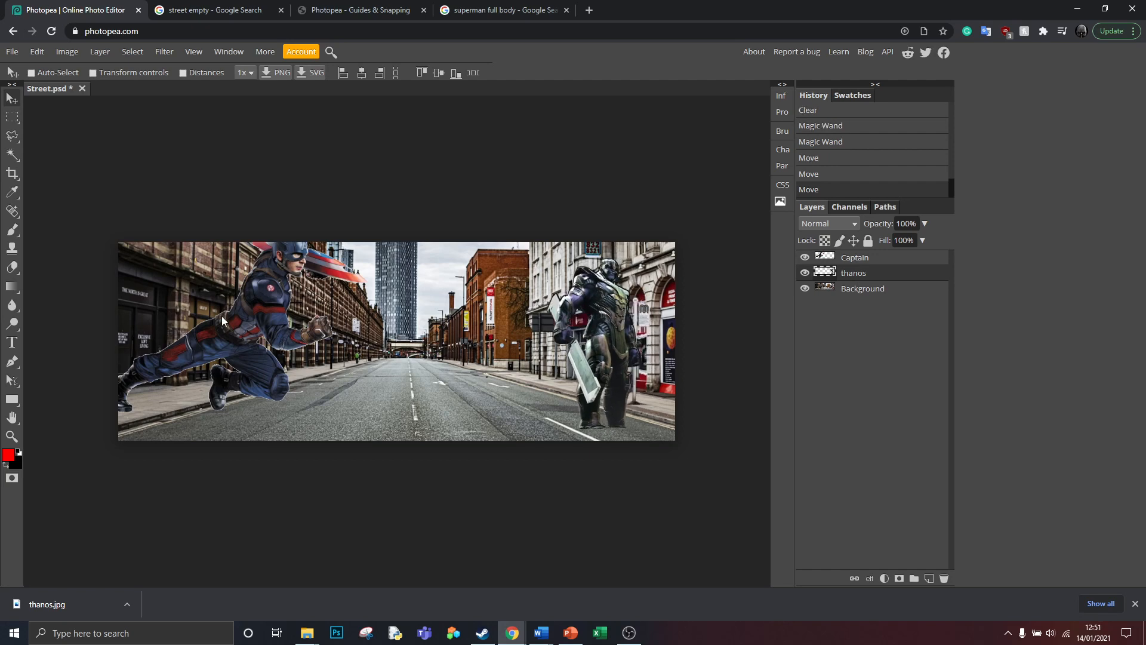
{"action": "left_click_drag", "start_coordinate": [221, 317], "coordinate": [332, 333]}
{"action": "left_click", "coordinate": [813, 259]}
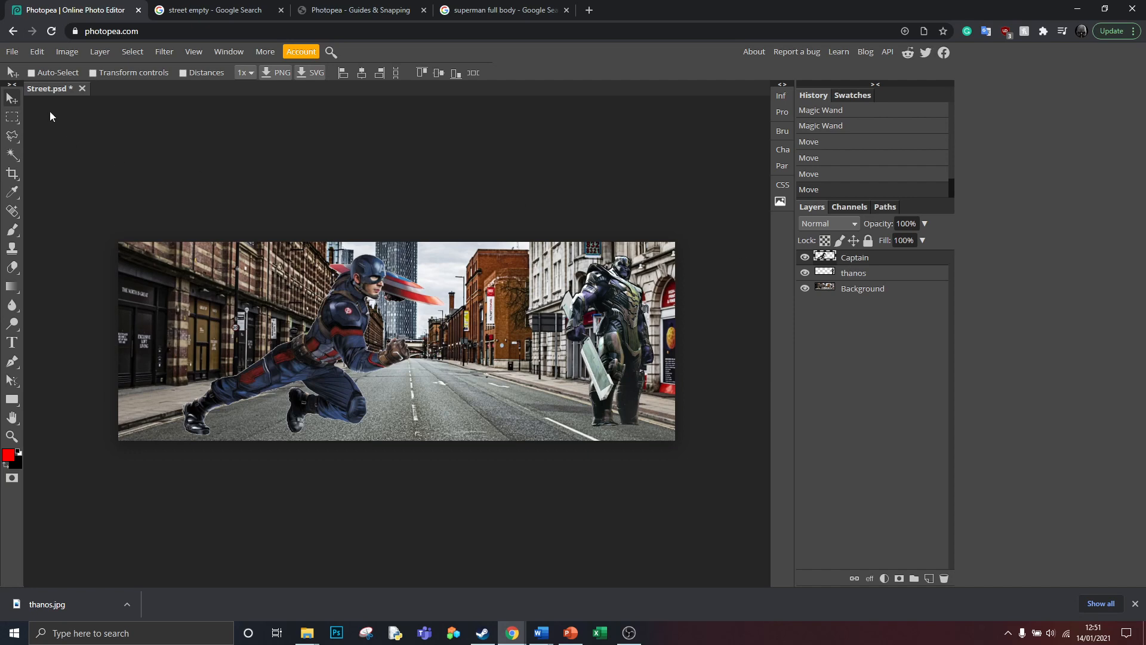
- Scale the Captain figure down to about 46% width and 66% height
{"action": "left_click", "coordinate": [38, 51]}
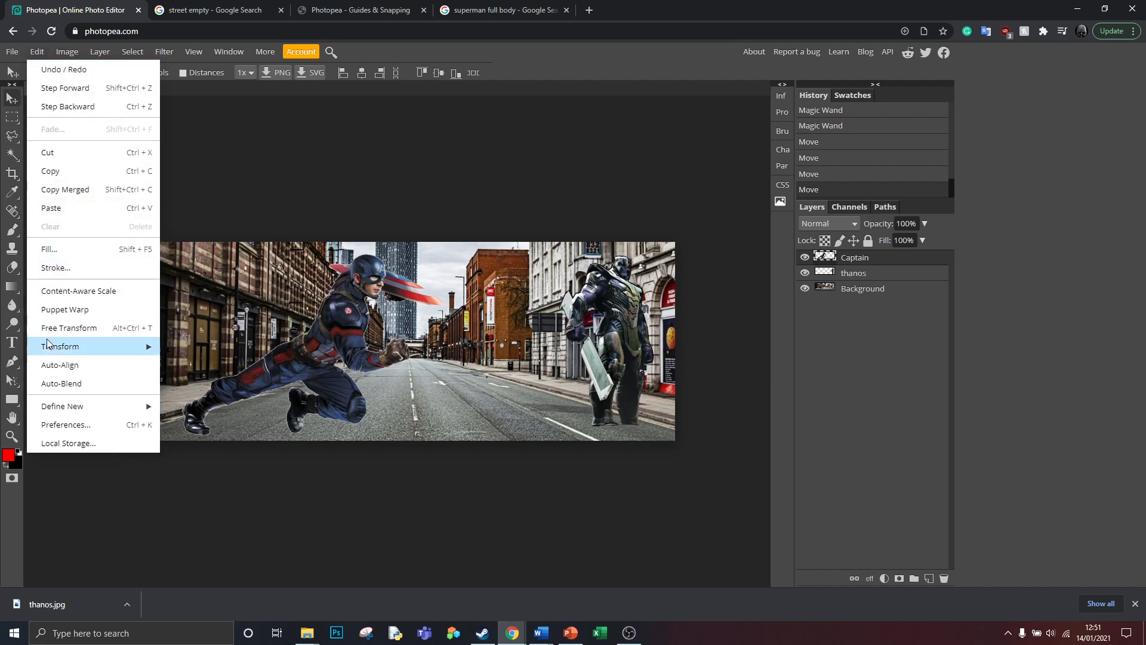
{"action": "mouse_move", "coordinate": [125, 346]}
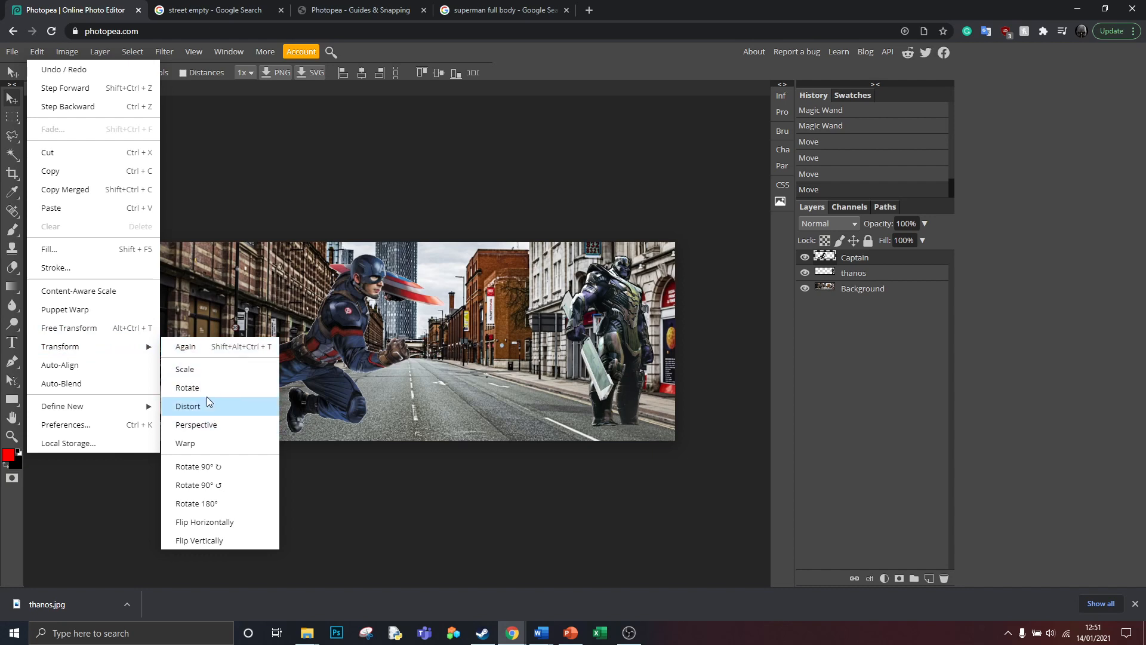
{"action": "left_click", "coordinate": [180, 369]}
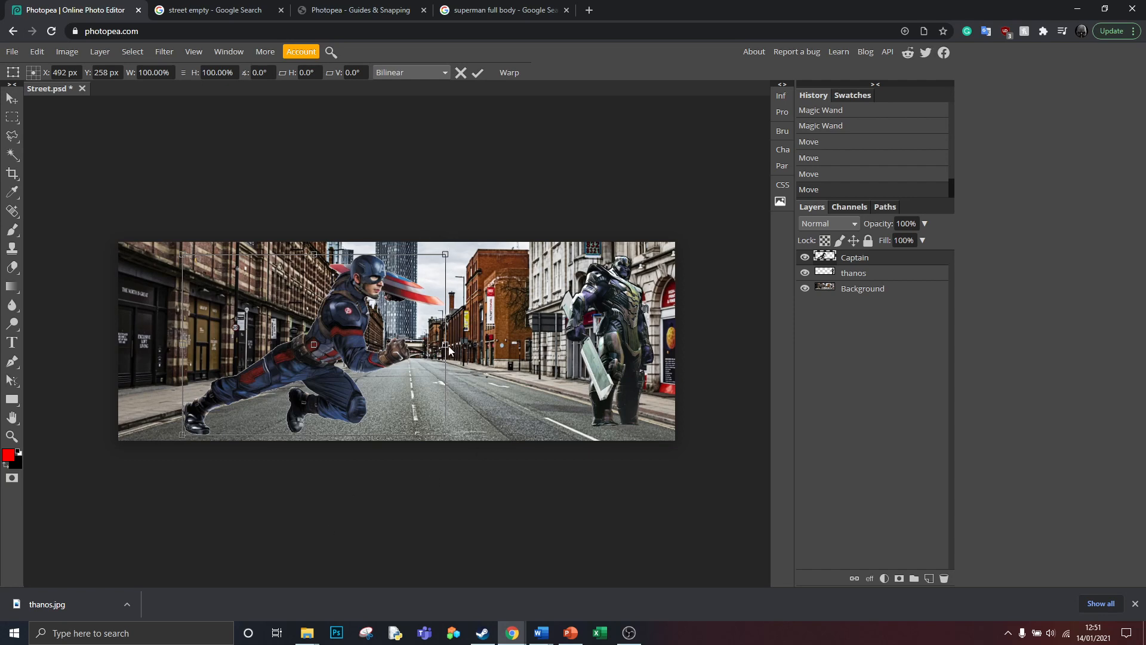
{"action": "left_click_drag", "start_coordinate": [444, 344], "coordinate": [365, 343]}
{"action": "left_click_drag", "start_coordinate": [365, 255], "coordinate": [304, 316]}
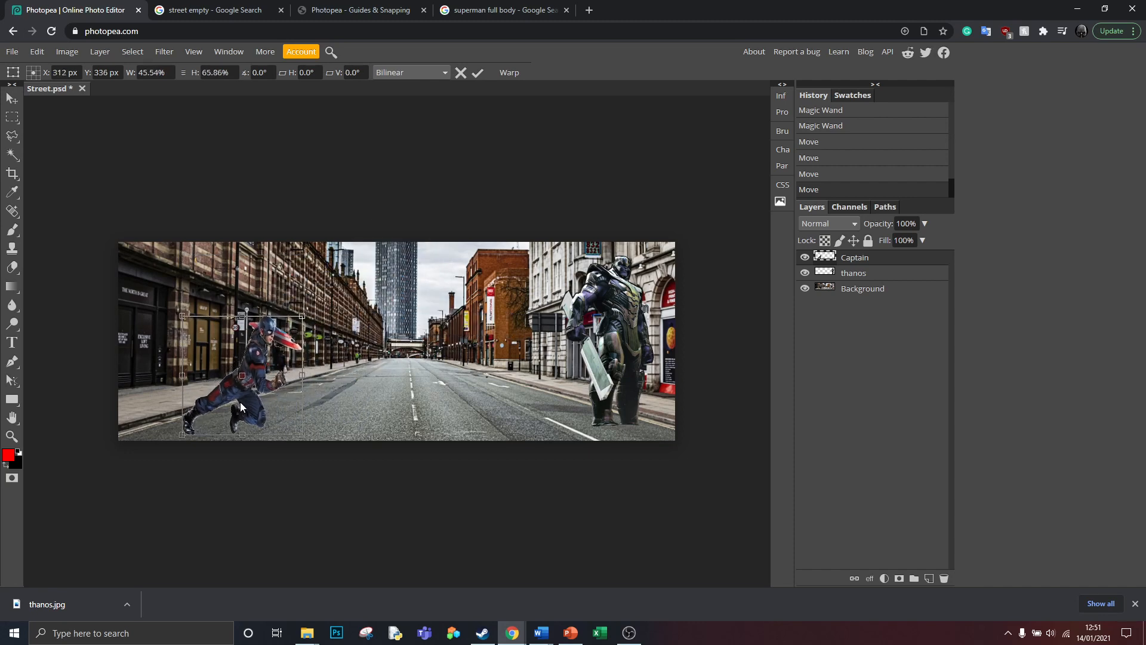
{"action": "key", "text": "Return"}
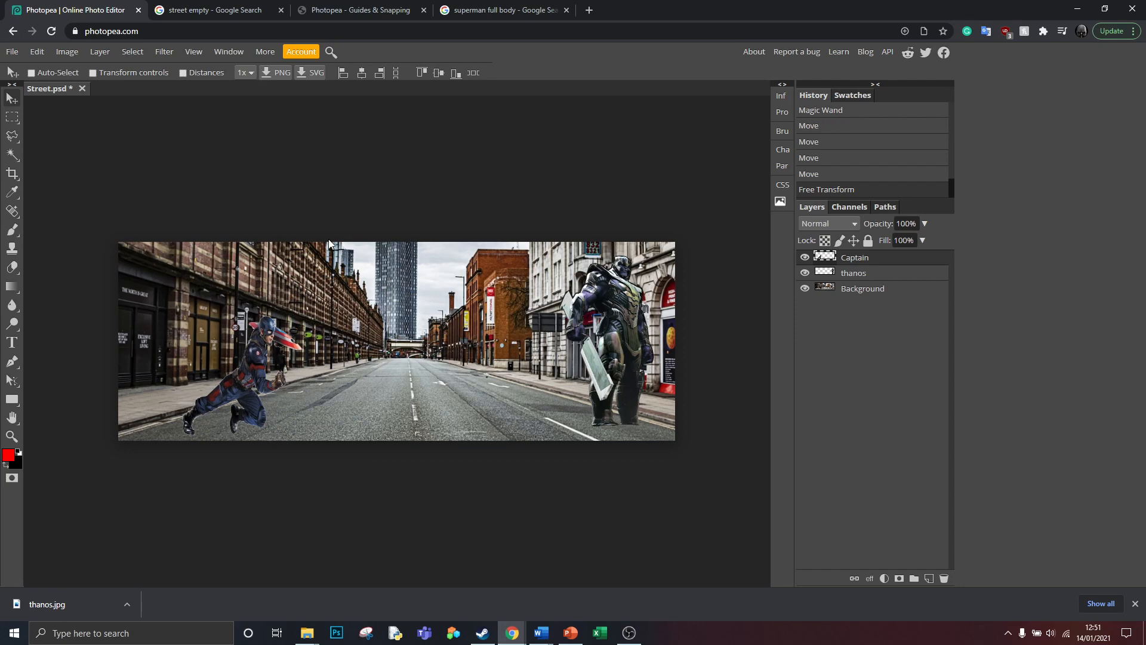
- Move the scaled Captain toward the road centre and step the history back to before the scaling
{"action": "left_click_drag", "start_coordinate": [253, 386], "coordinate": [394, 356]}
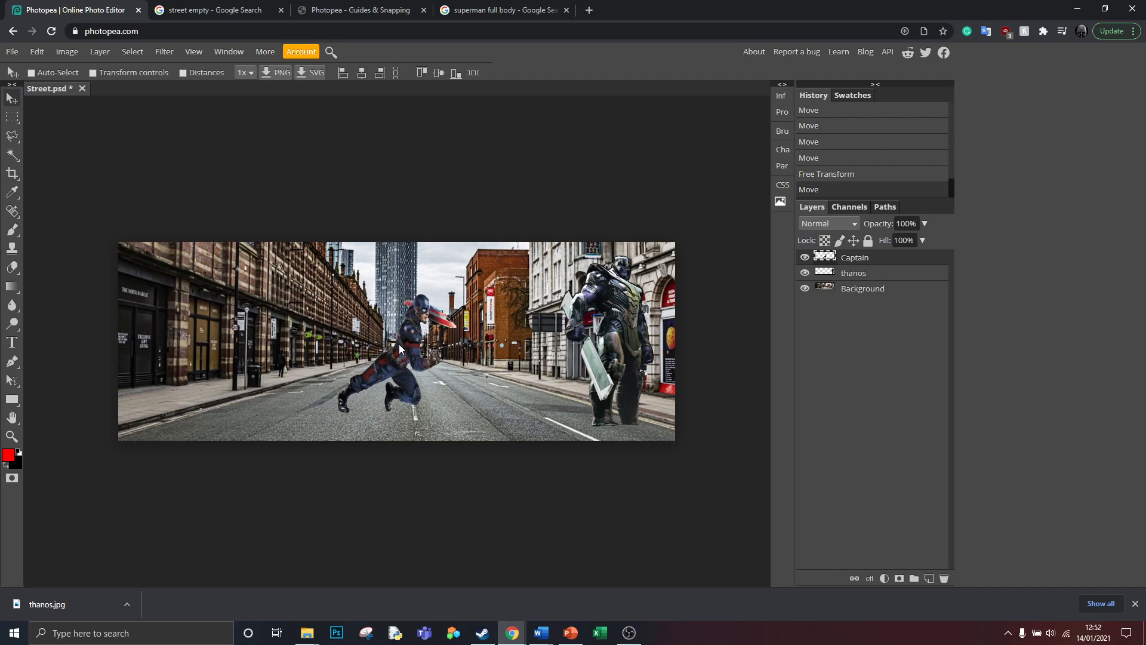
{"action": "mouse_move", "coordinate": [399, 344]}
{"action": "left_mouse_down"}
{"action": "mouse_move", "coordinate": [414, 352]}
{"action": "mouse_move", "coordinate": [393, 363]}
{"action": "left_mouse_up"}
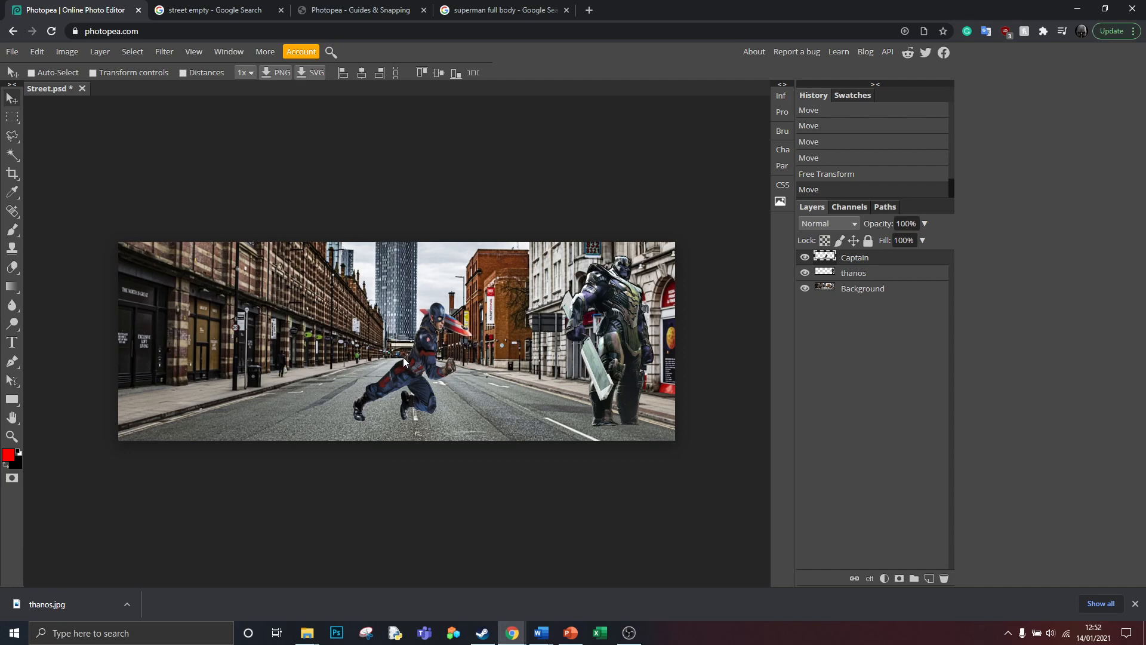
{"action": "left_click", "coordinate": [840, 174]}
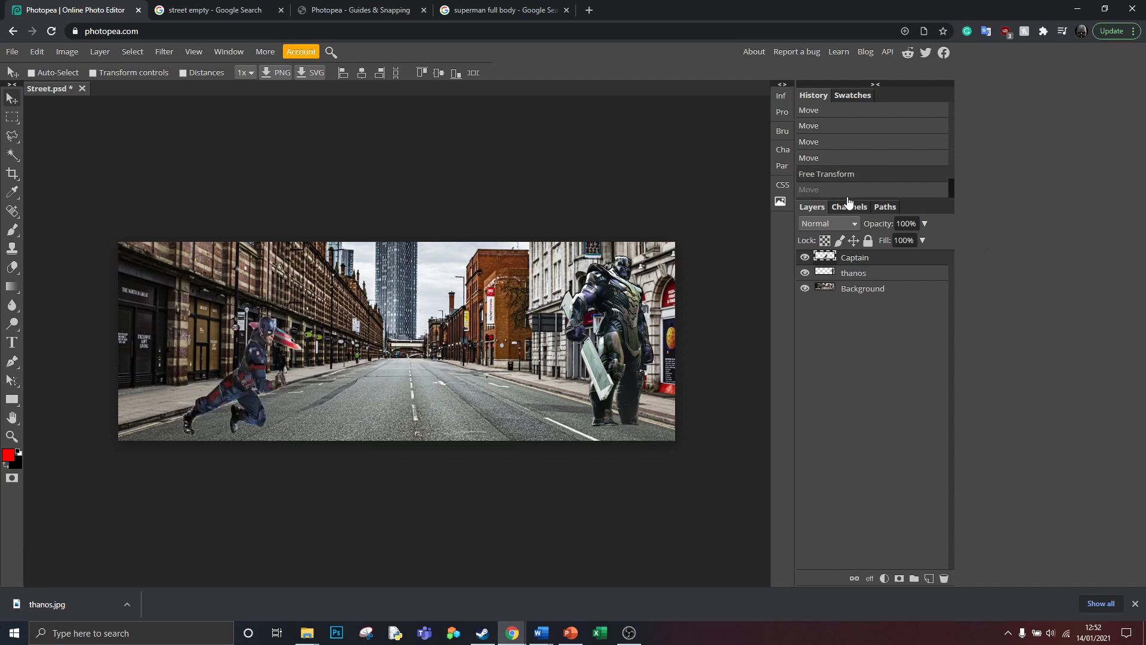
{"action": "left_click", "coordinate": [835, 158]}
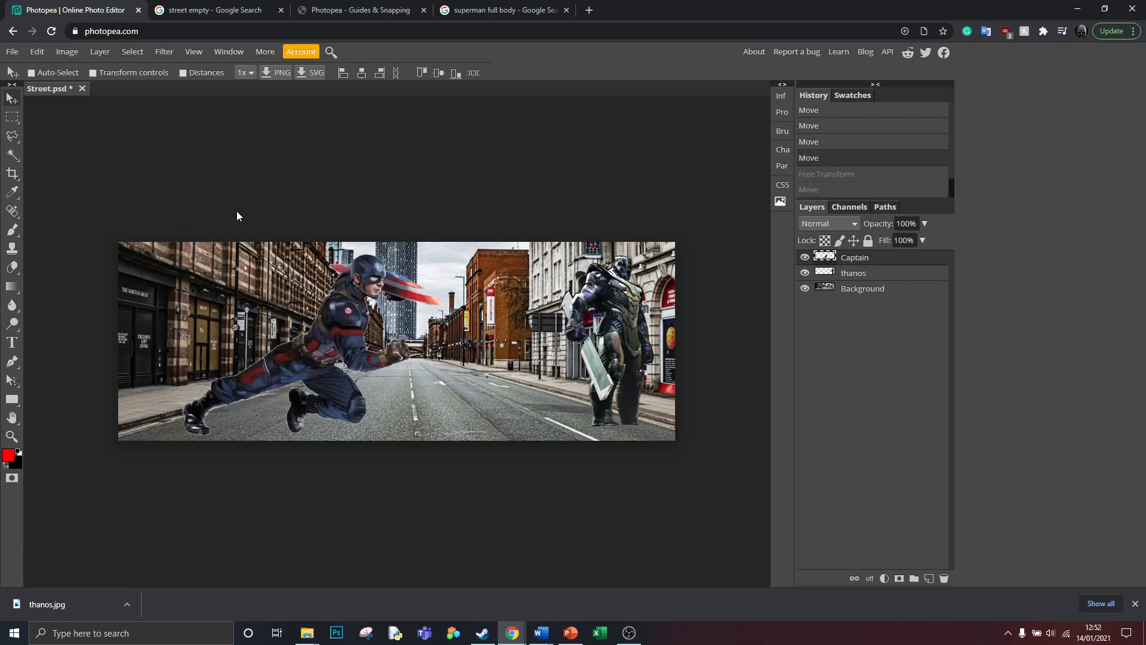
- Scale the Captain figure down proportionally to about 66%
{"action": "left_click", "coordinate": [37, 51]}
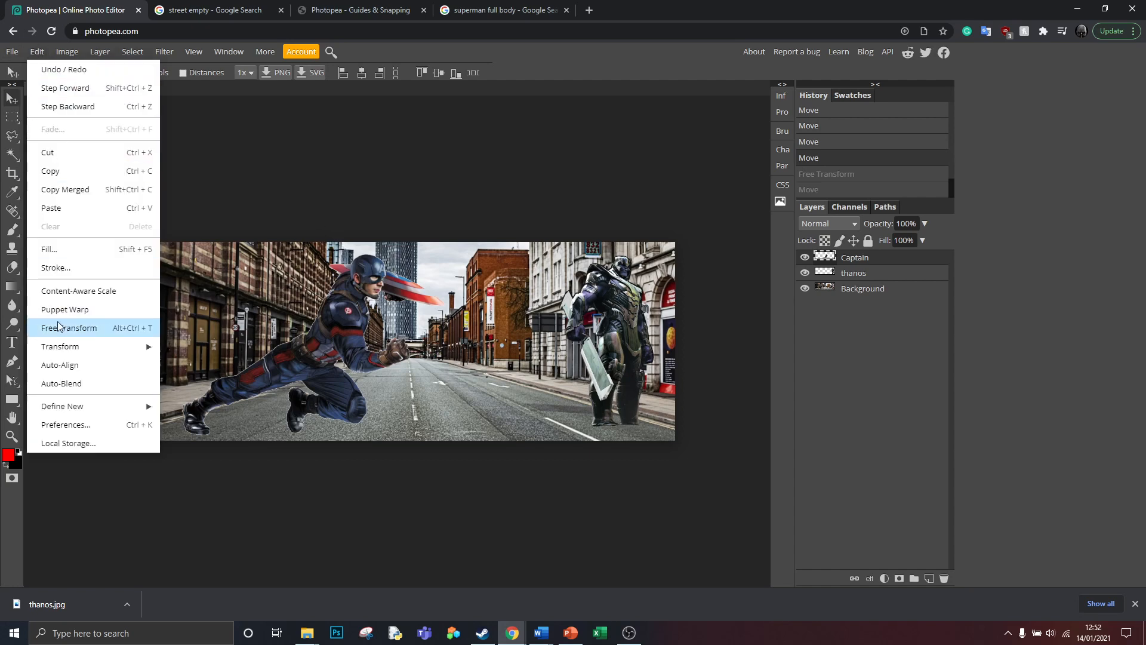
{"action": "mouse_move", "coordinate": [61, 351]}
{"action": "left_click", "coordinate": [180, 367]}
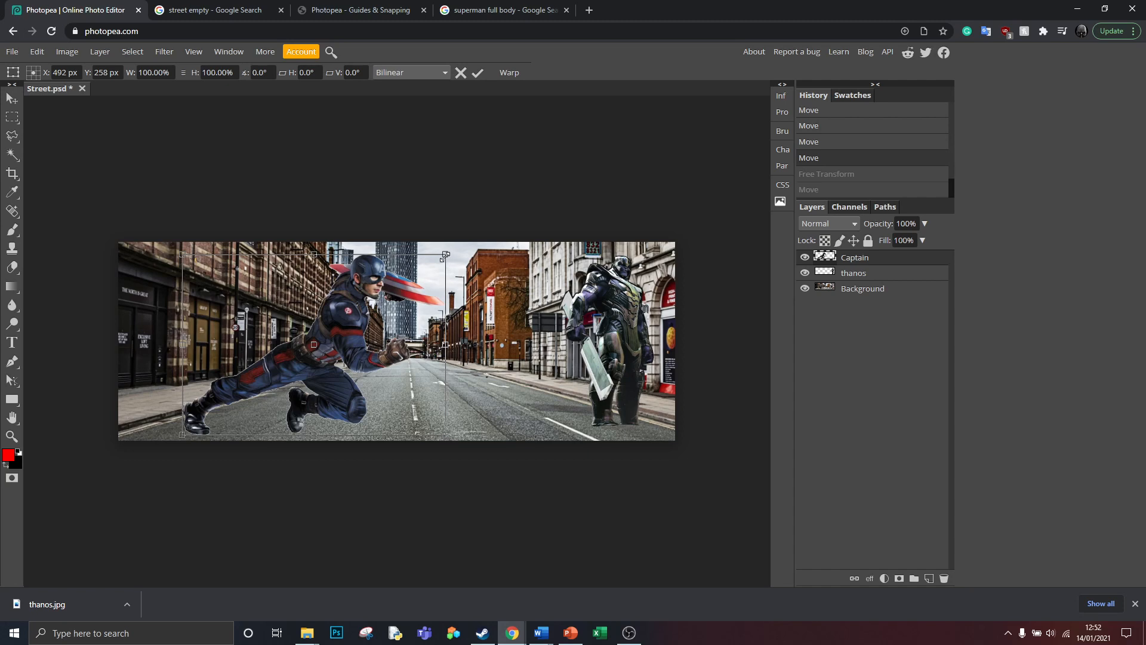
{"action": "left_click_drag", "start_coordinate": [444, 253], "coordinate": [356, 316]}
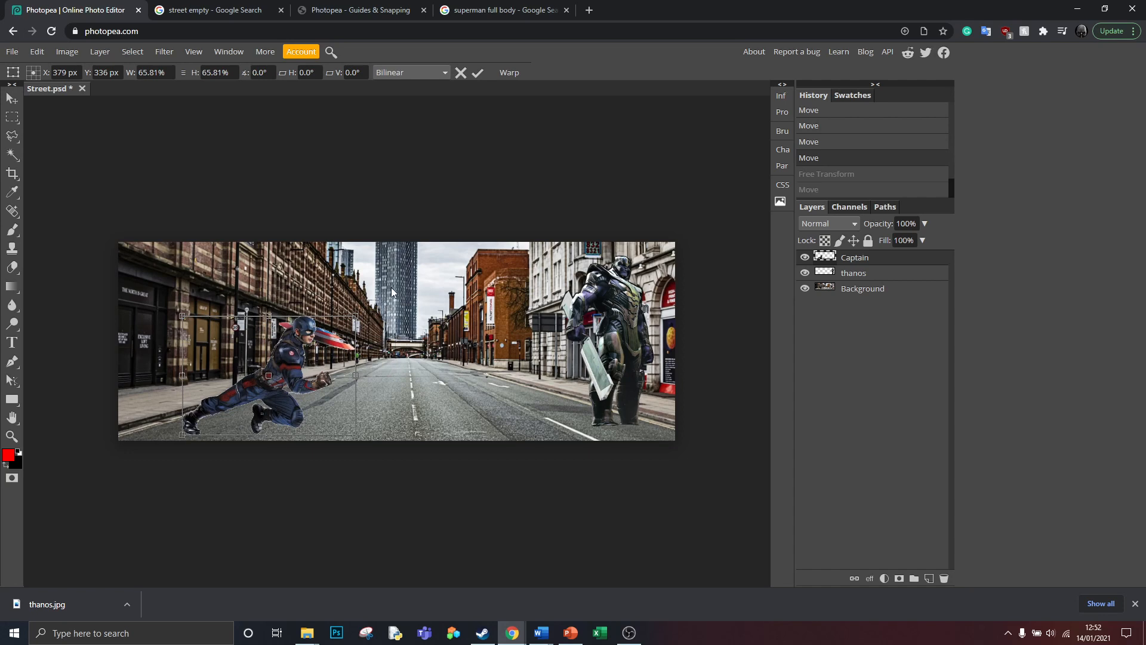
{"action": "key", "text": "Return"}
- Move the smaller Captain figure onto the road toward the centre of the scene
{"action": "left_click_drag", "start_coordinate": [298, 381], "coordinate": [369, 372]}
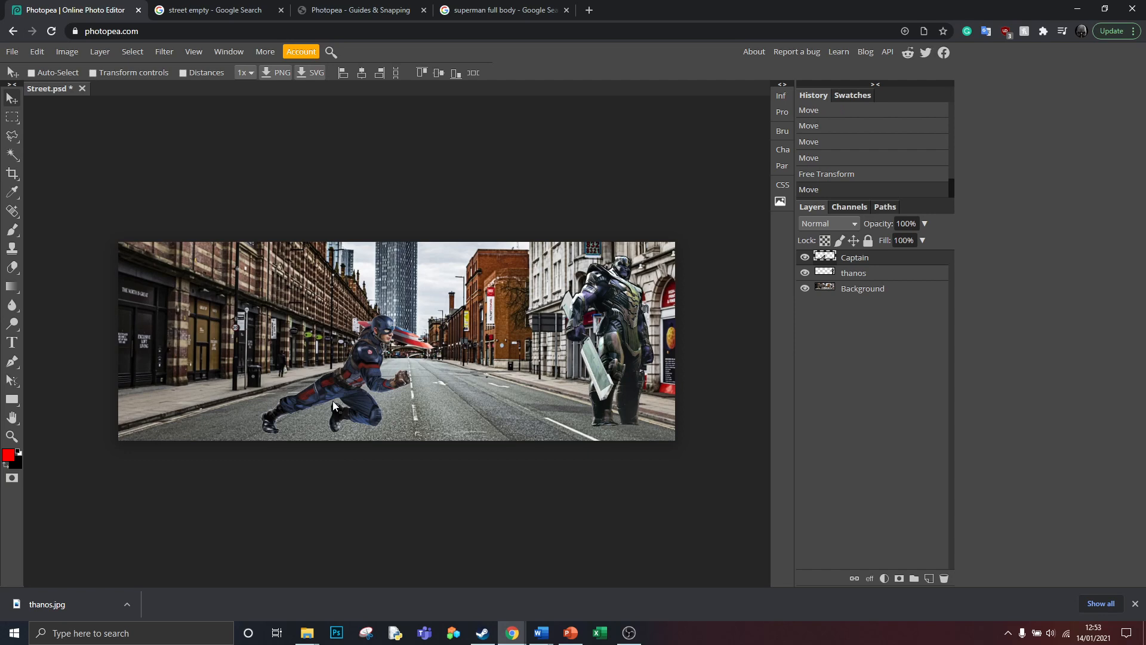
{"action": "left_click_drag", "start_coordinate": [358, 390], "coordinate": [343, 389]}
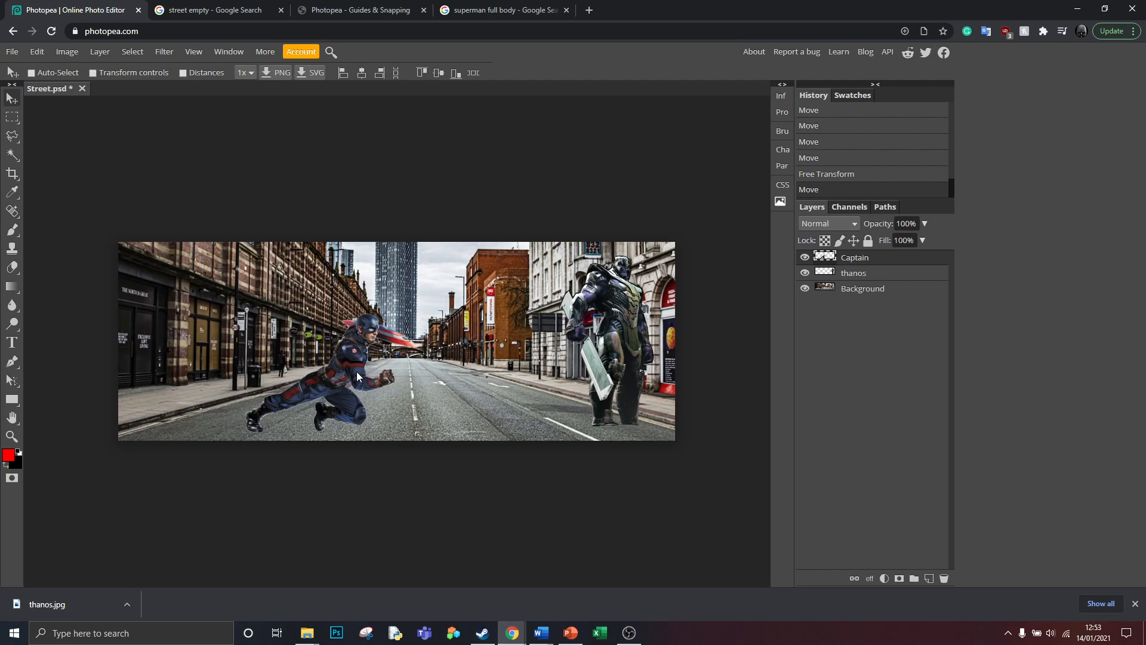
{"action": "left_click_drag", "start_coordinate": [356, 371], "coordinate": [338, 374]}
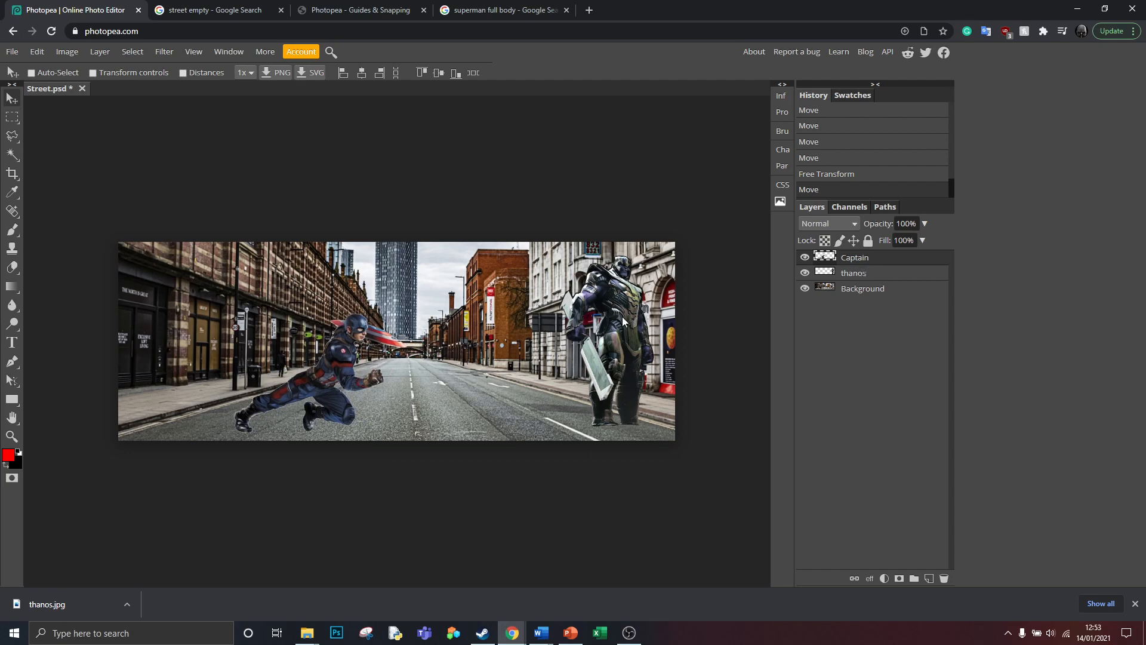
- Rotate the thanos layer 90° clockwise and shift it left
{"action": "left_click", "coordinate": [869, 274]}
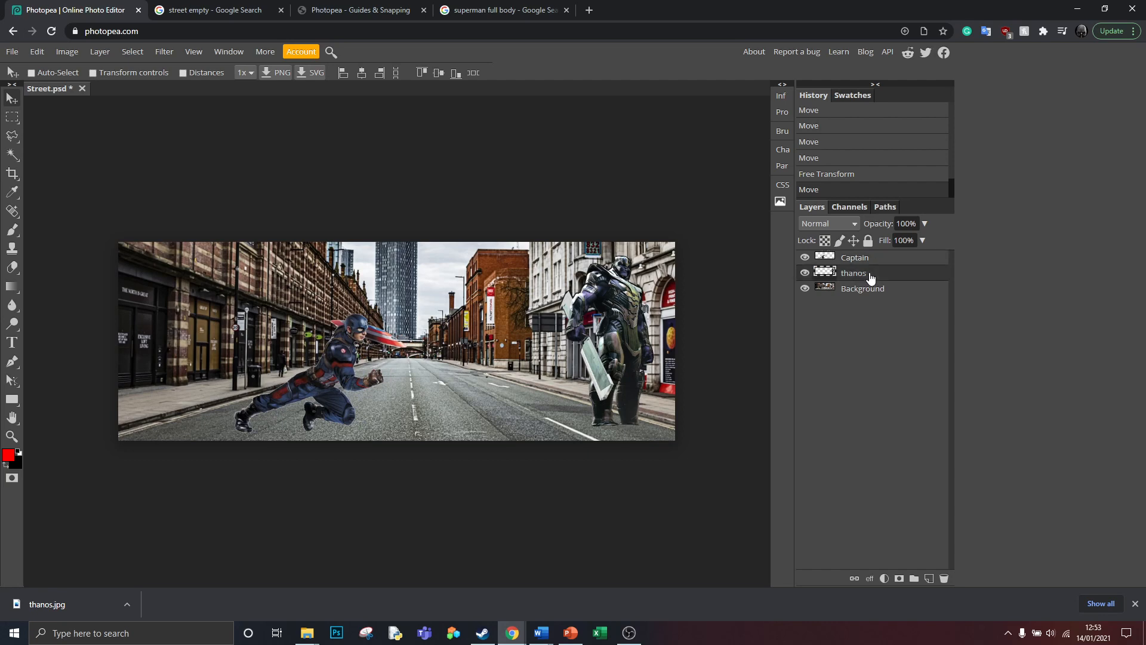
{"action": "left_click", "coordinate": [42, 53]}
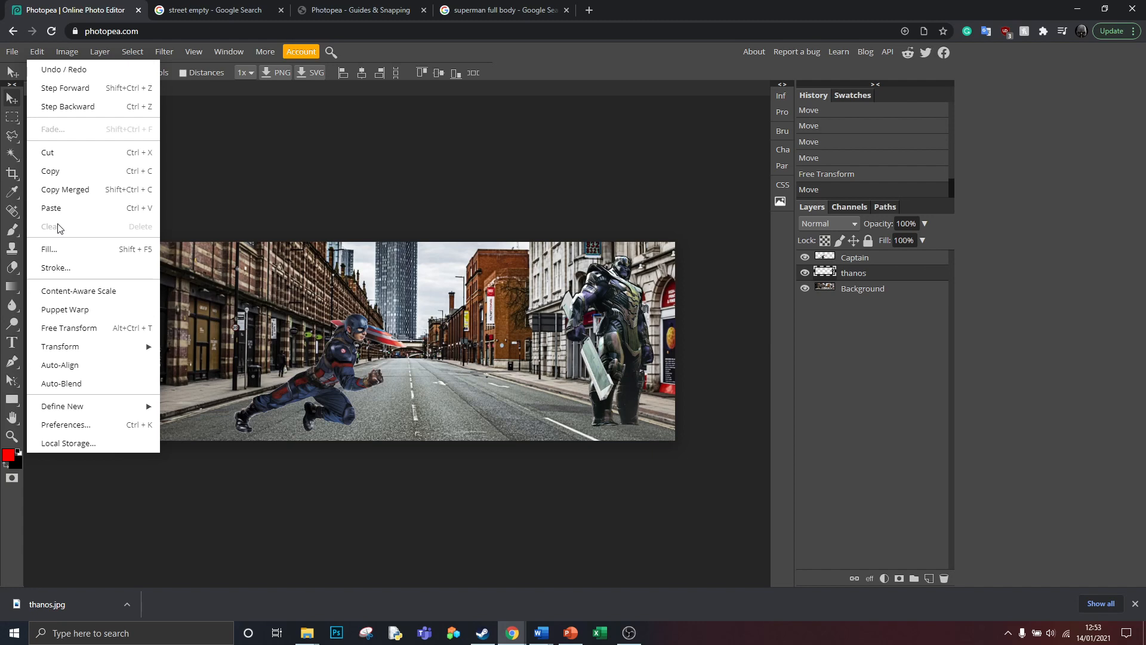
{"action": "mouse_move", "coordinate": [58, 349]}
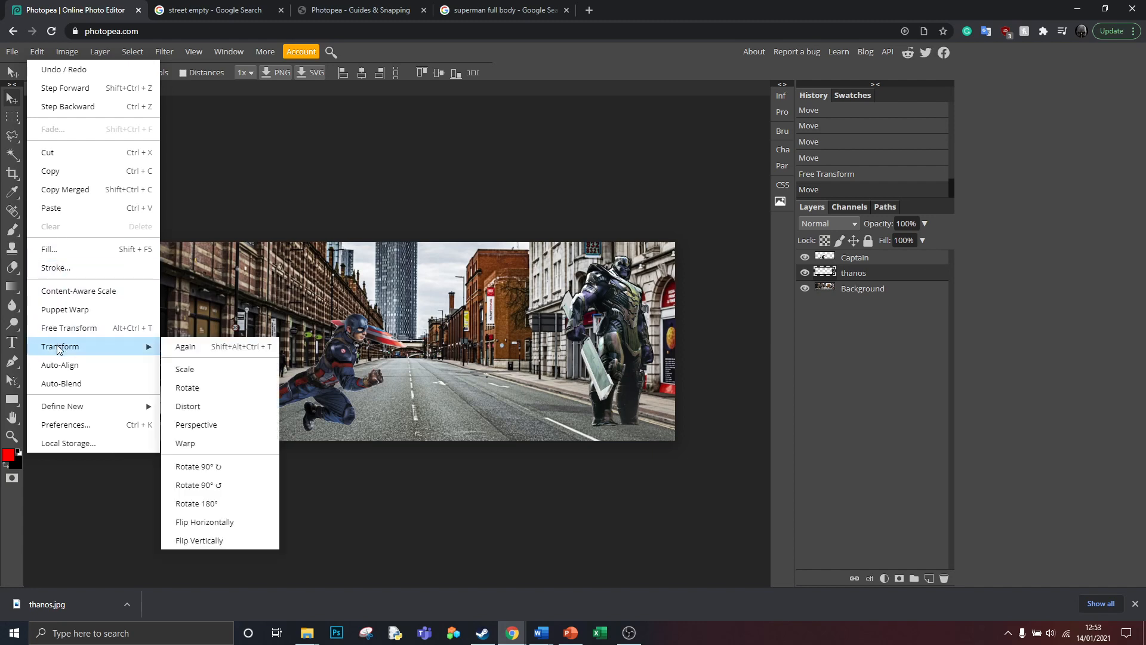
{"action": "left_click", "coordinate": [214, 472]}
{"action": "left_click_drag", "start_coordinate": [575, 365], "coordinate": [484, 373]}
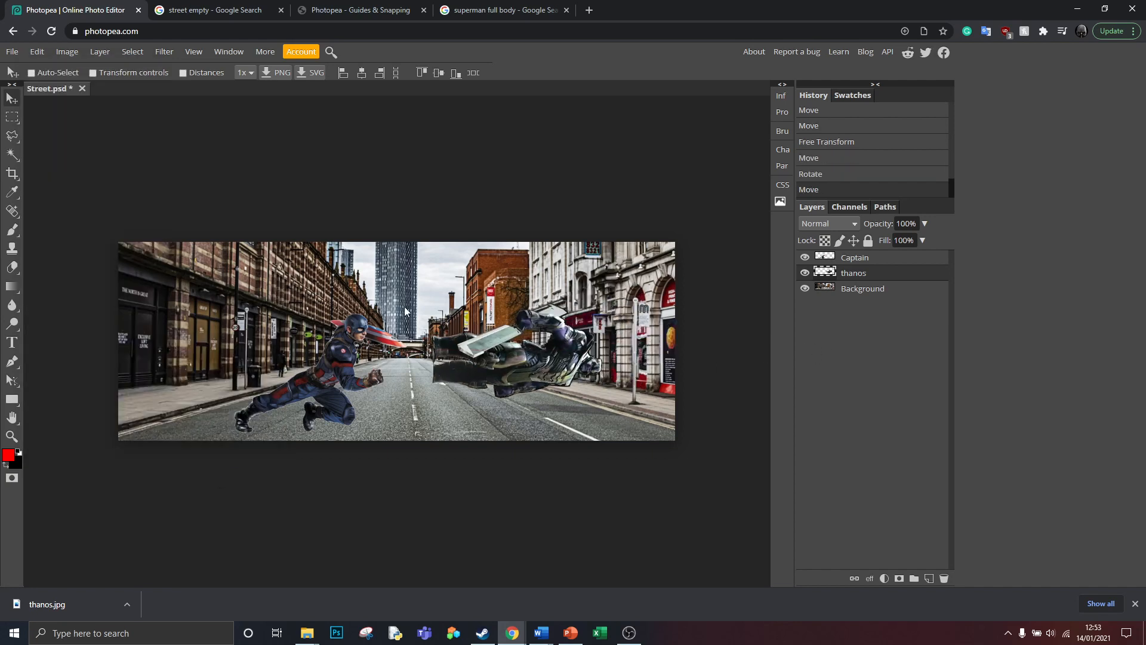
- Step the history back to before the thanos rotation
{"action": "left_click", "coordinate": [826, 174]}
{"action": "left_click", "coordinate": [37, 53]}
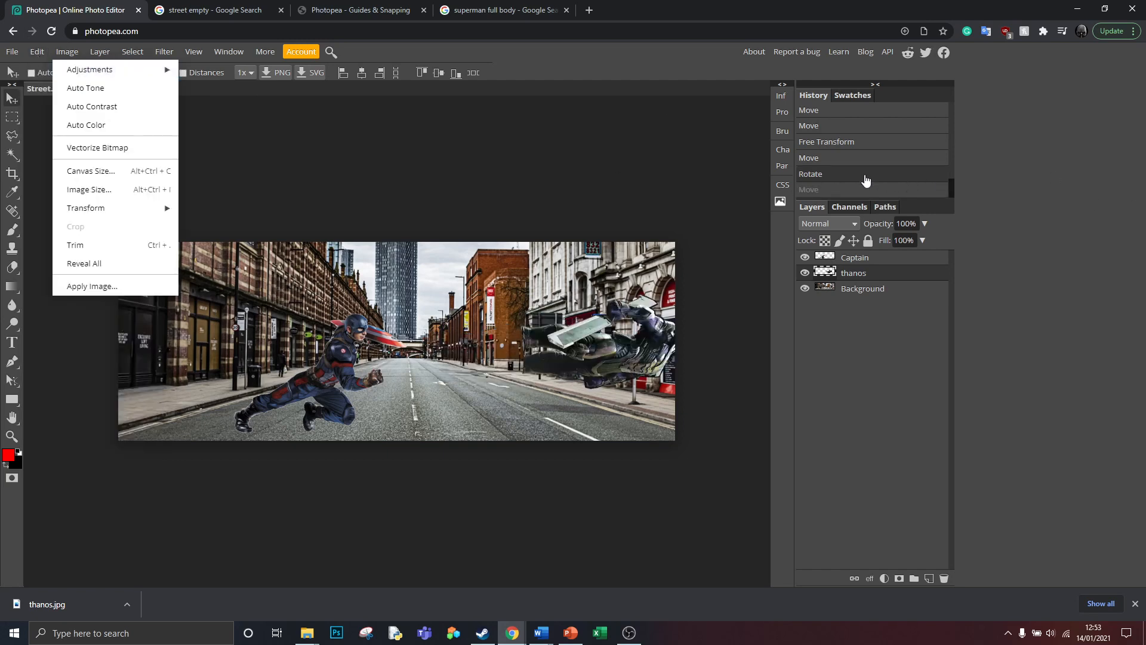
{"action": "left_click", "coordinate": [817, 162]}
- Try rotating the thanos figure 180° and undo it
{"action": "left_click", "coordinate": [33, 52]}
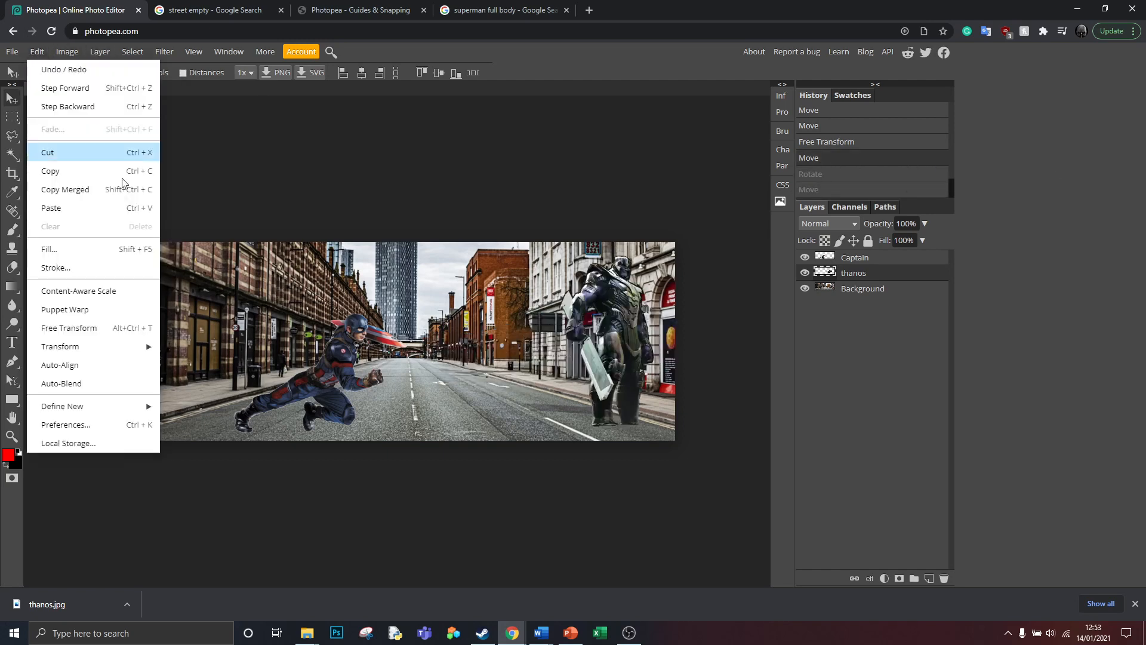
{"action": "mouse_move", "coordinate": [63, 348]}
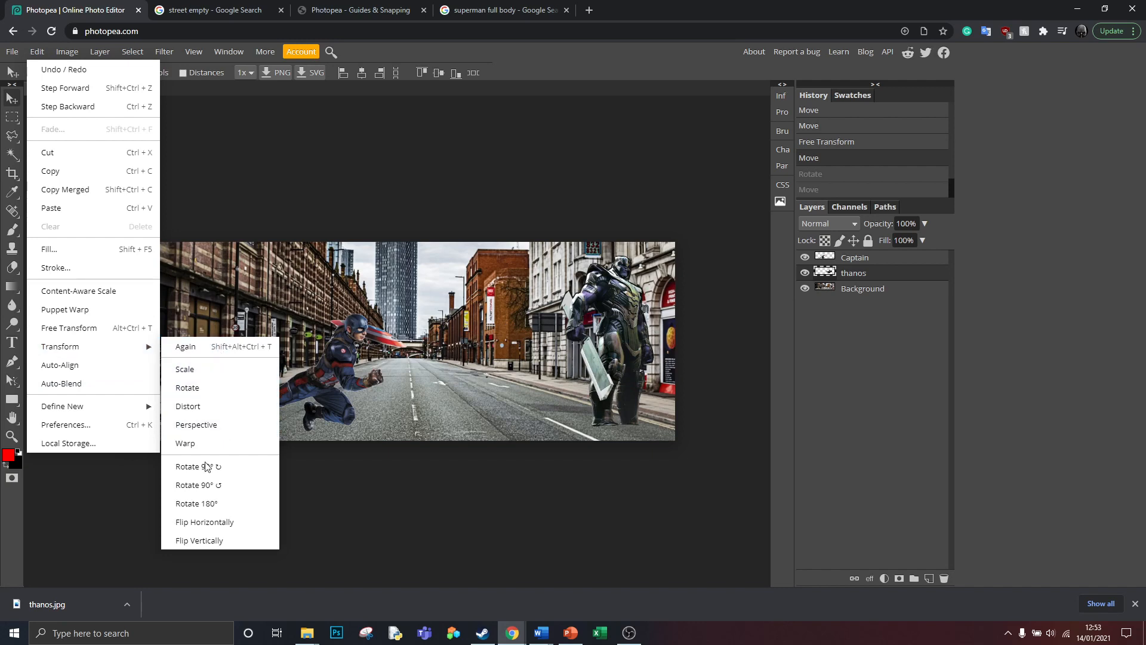
{"action": "left_click", "coordinate": [213, 503]}
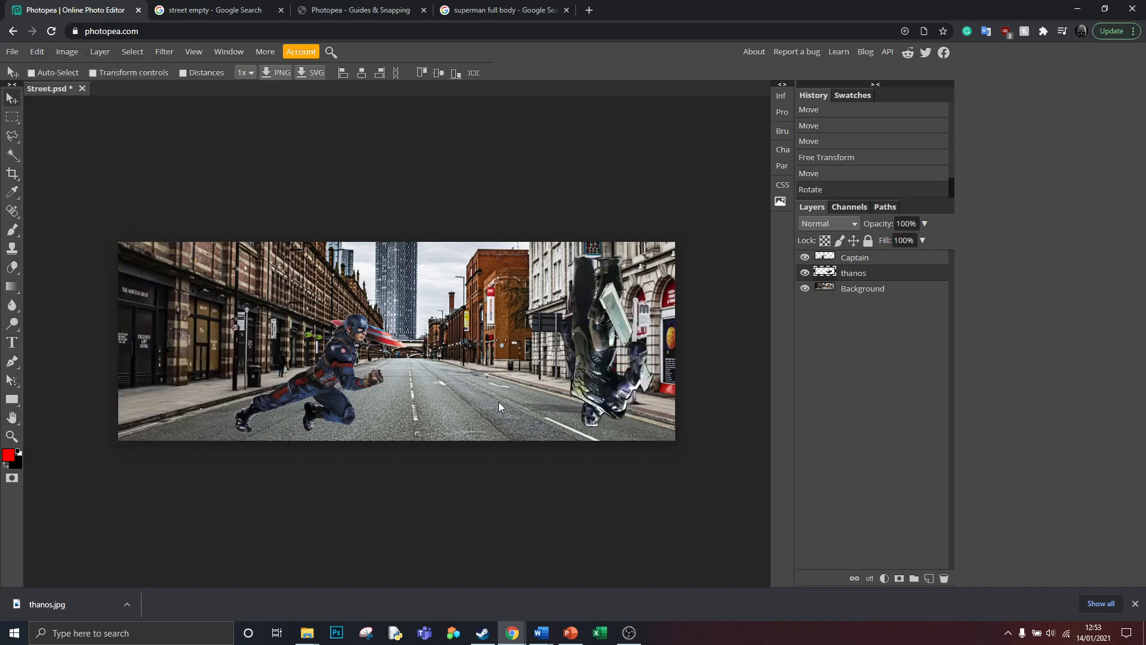
{"action": "key", "text": "ctrl+z"}
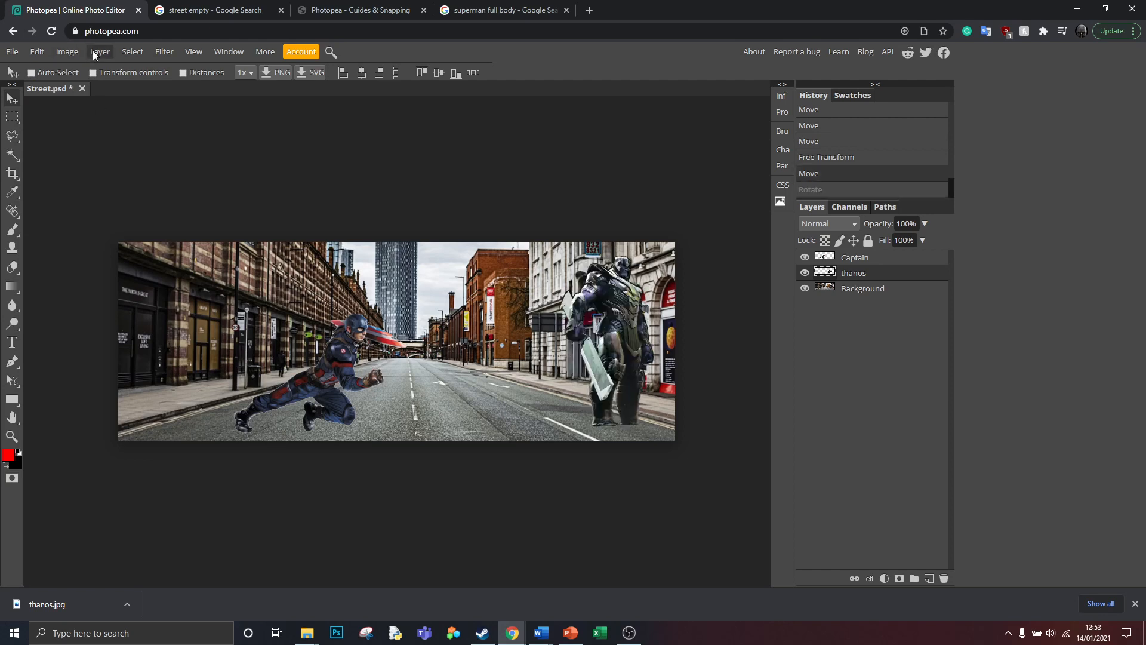
- Flip the thanos figure horizontally and move it left toward the road centre
{"action": "left_click", "coordinate": [37, 52]}
{"action": "mouse_move", "coordinate": [90, 346]}
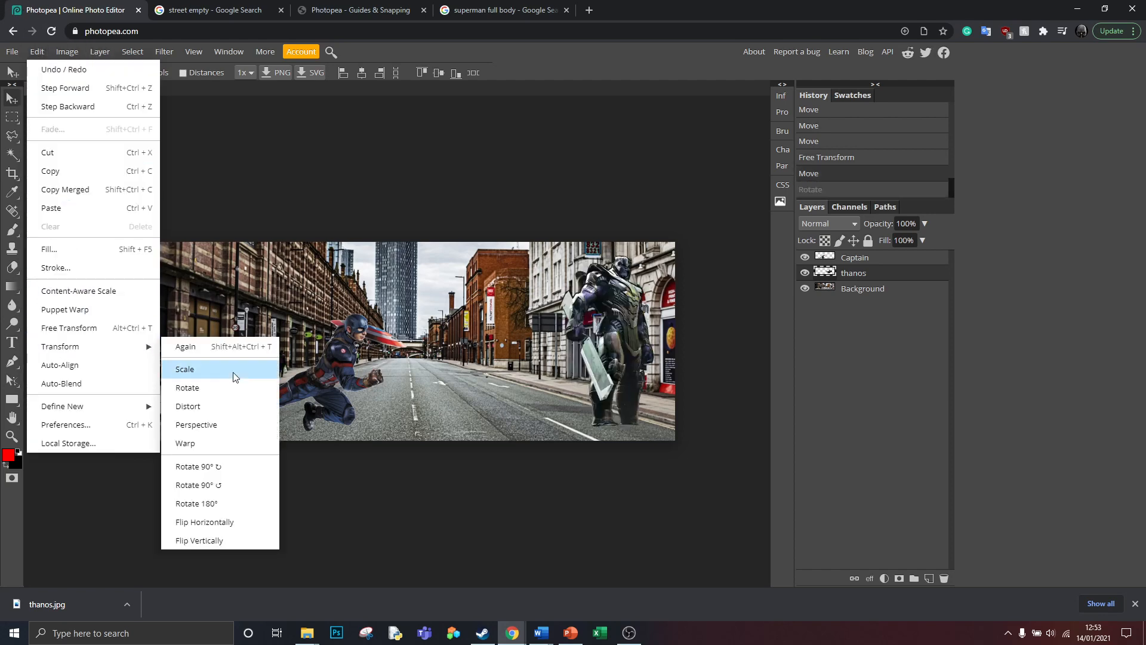
{"action": "left_click", "coordinate": [214, 523]}
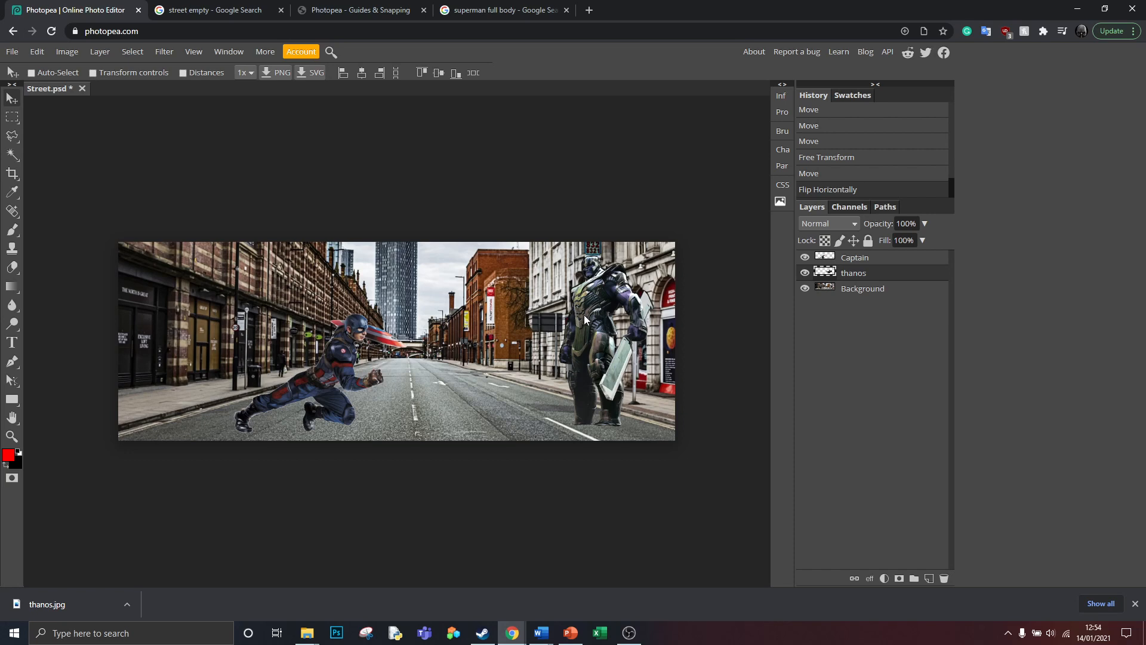
{"action": "left_click_drag", "start_coordinate": [590, 317], "coordinate": [570, 324]}
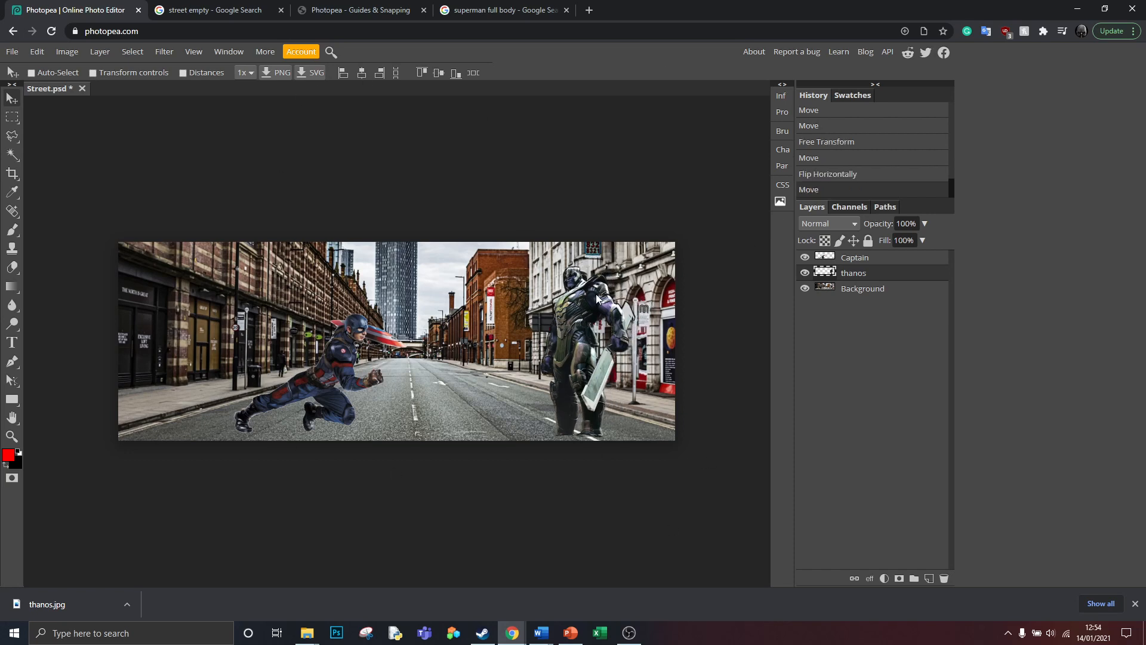
{"action": "left_click_drag", "start_coordinate": [576, 330], "coordinate": [479, 334]}
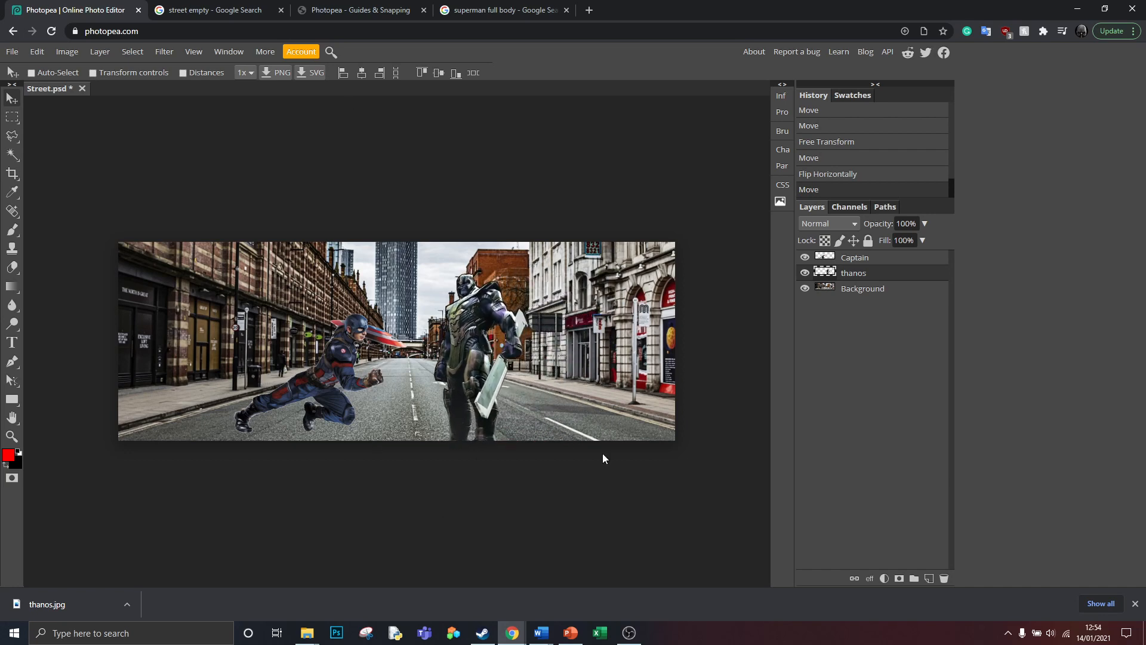
- Scale the thanos figure proportionally to about 87% and nudge it up slightly
{"action": "left_click", "coordinate": [37, 52]}
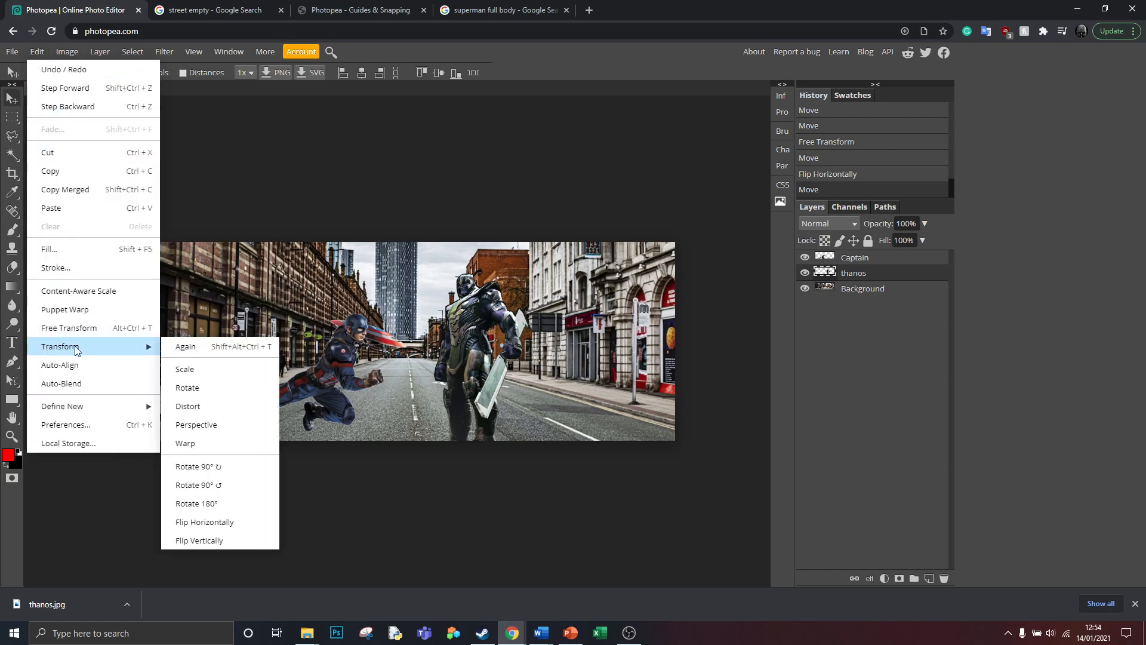
{"action": "left_click", "coordinate": [182, 370]}
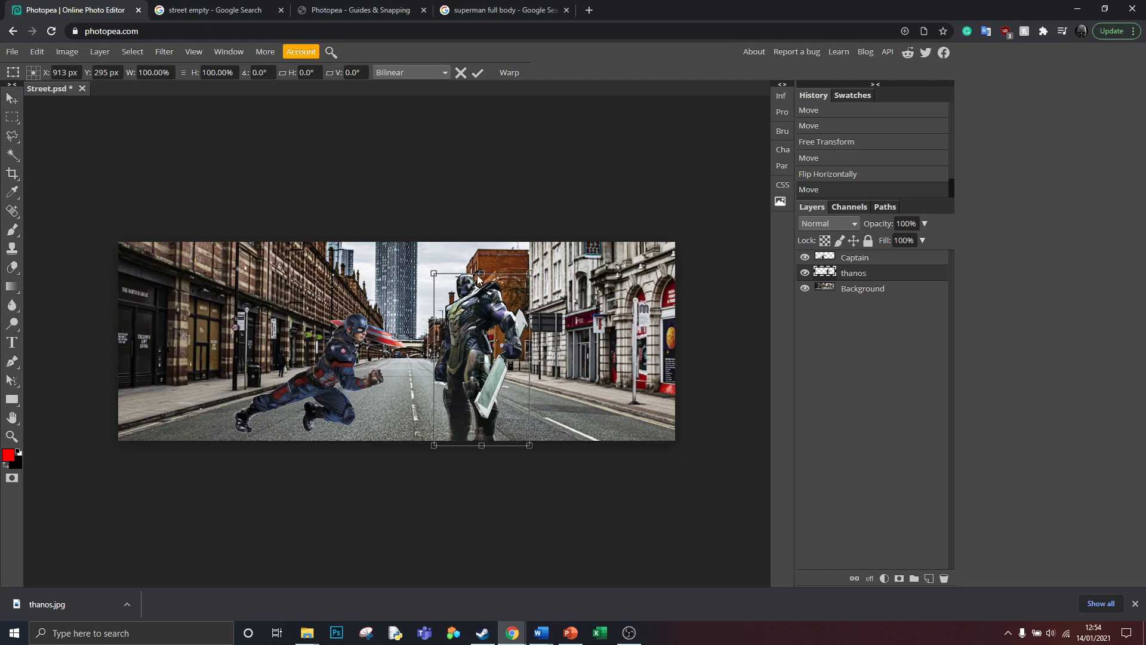
{"action": "left_click_drag", "start_coordinate": [530, 272], "coordinate": [518, 285]}
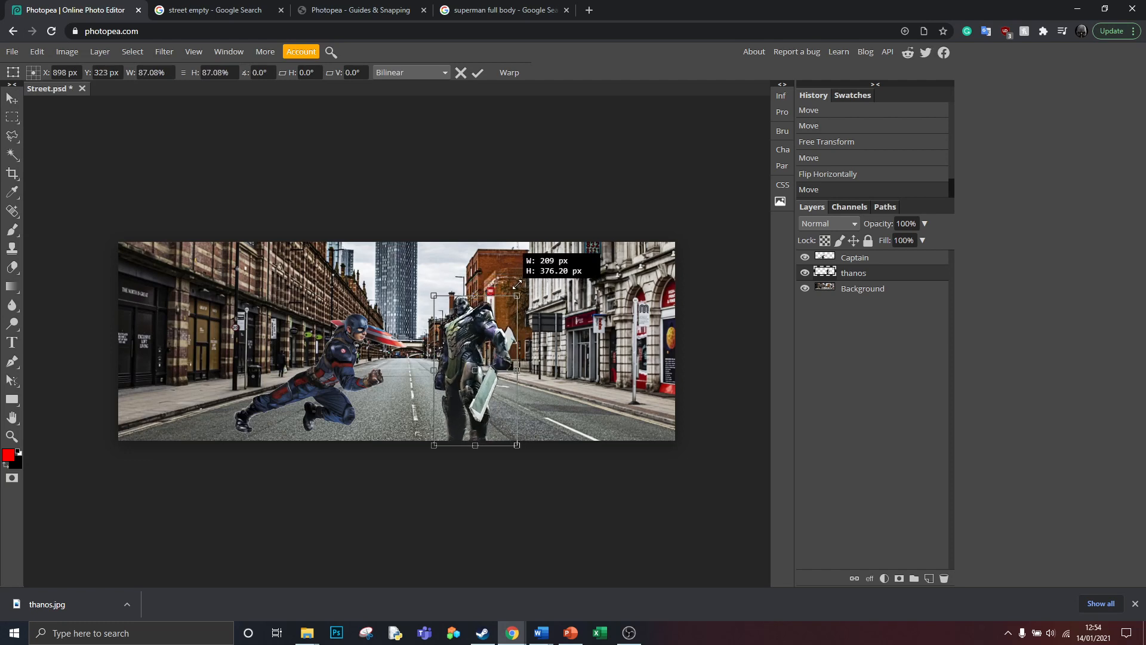
{"action": "left_click_drag", "start_coordinate": [474, 332], "coordinate": [467, 318]}
{"action": "key", "text": "Return"}
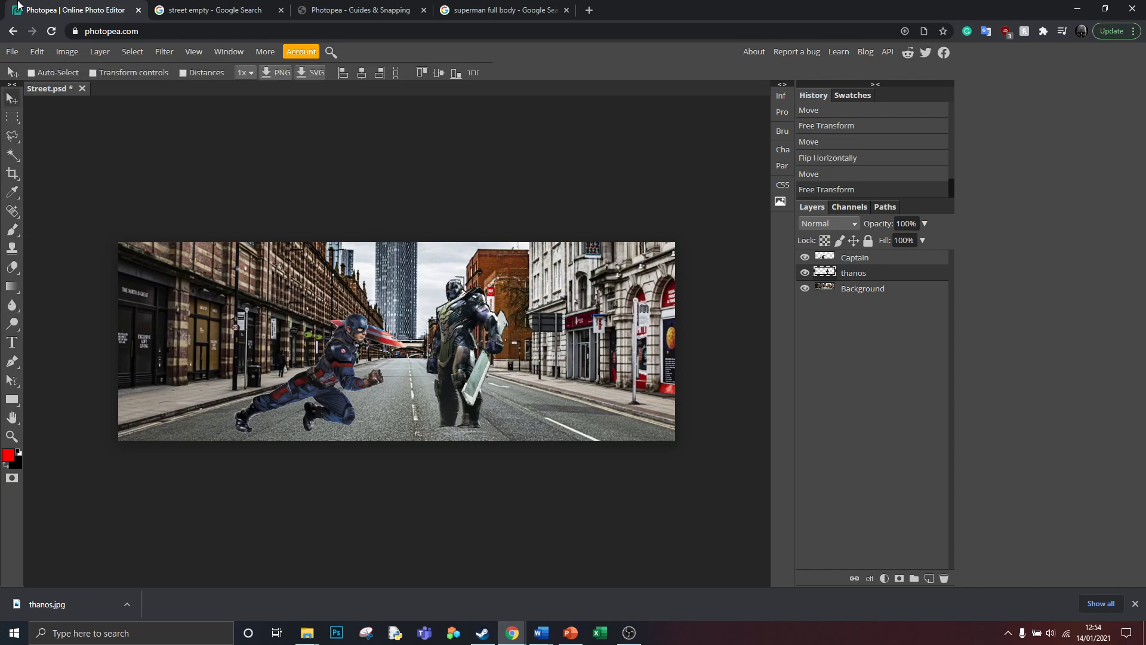